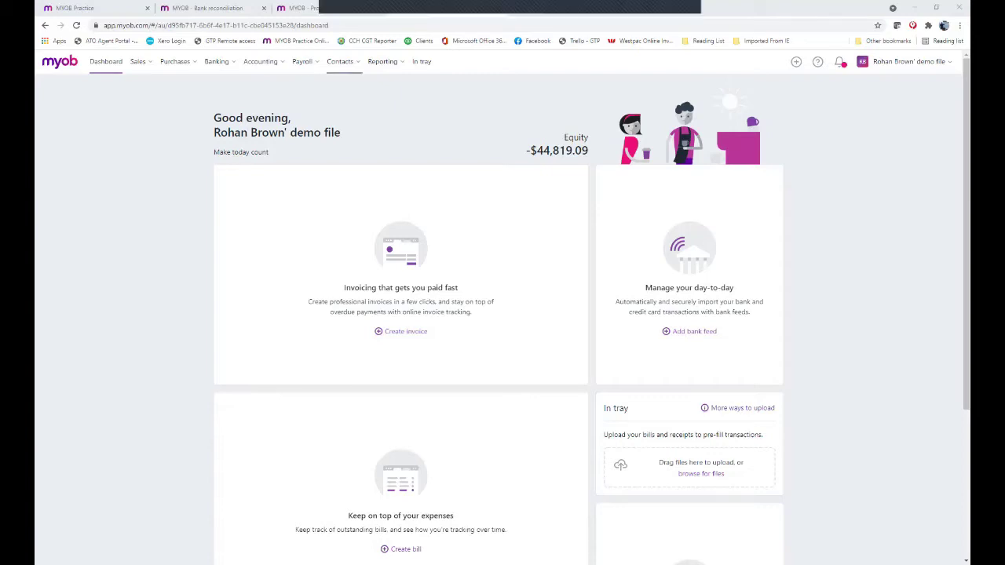
click(340, 61)
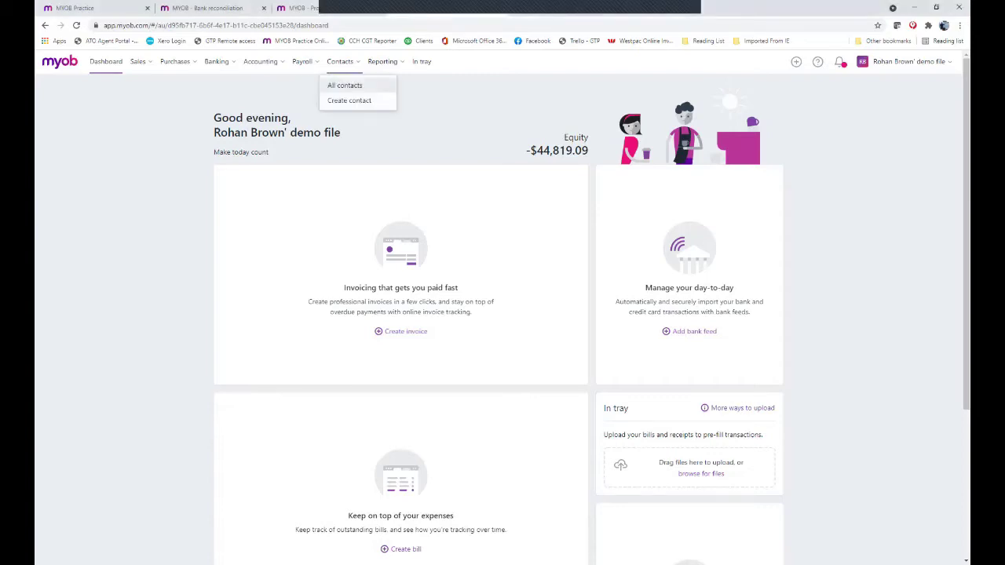
click(343, 83)
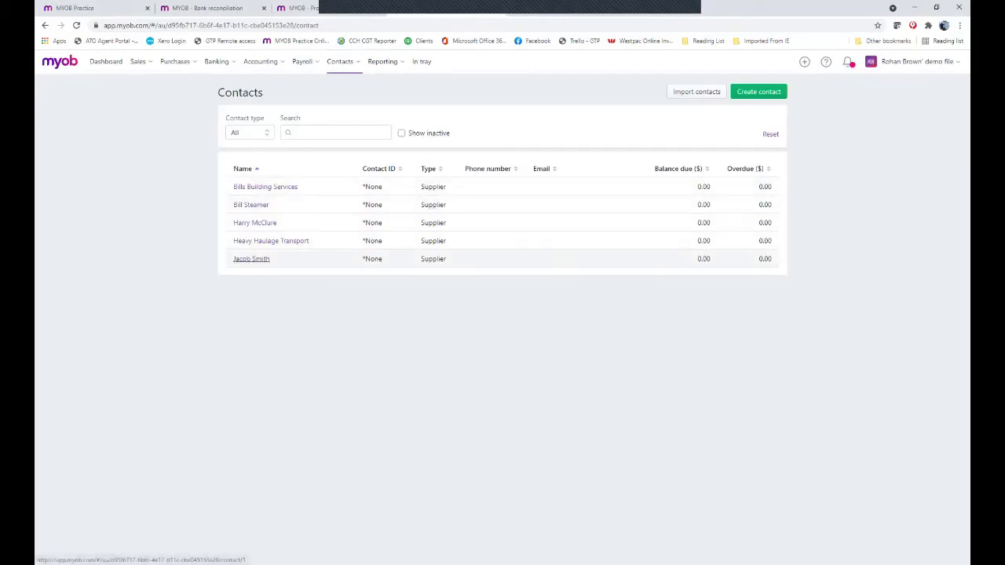
click(251, 259)
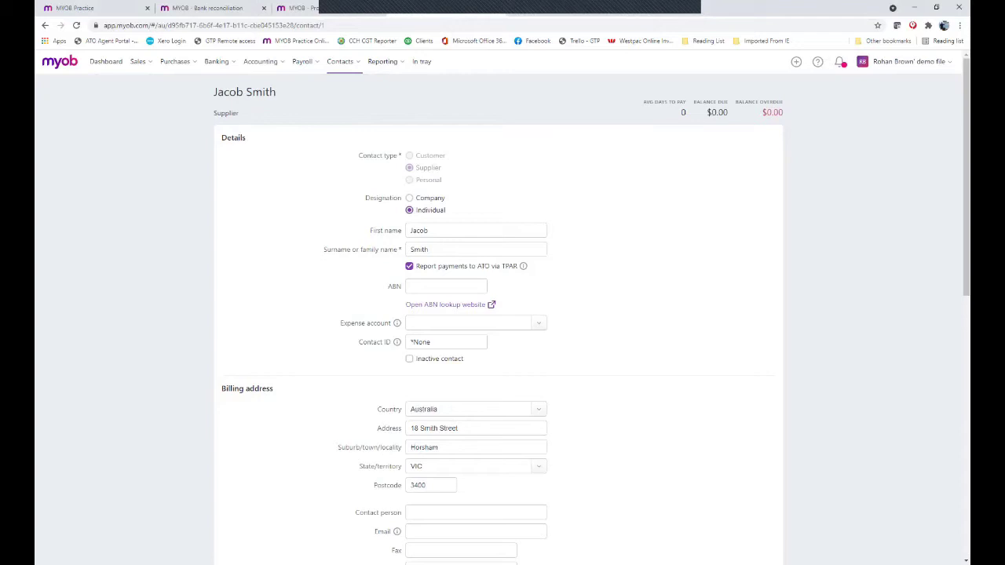
click(216, 61)
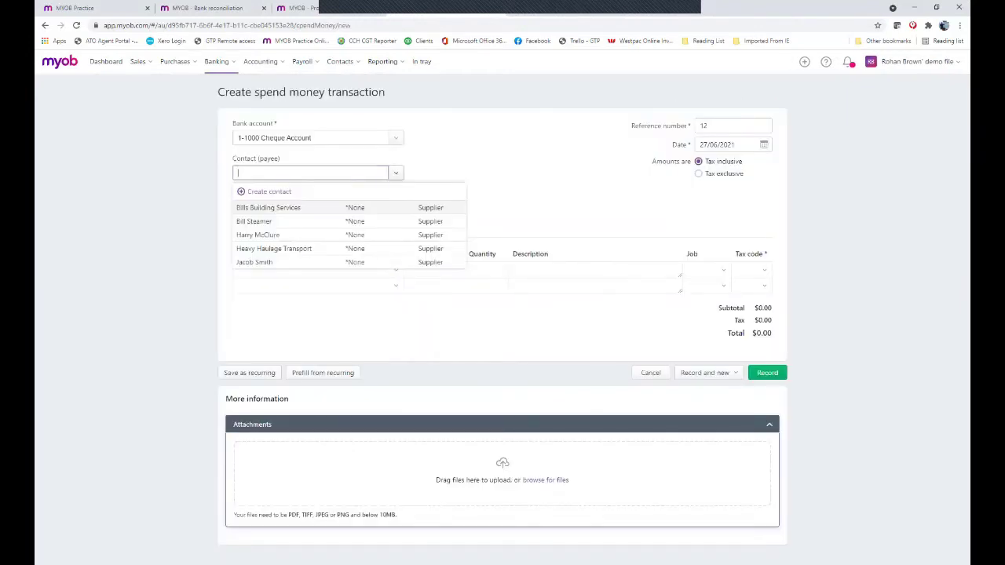
click(259, 260)
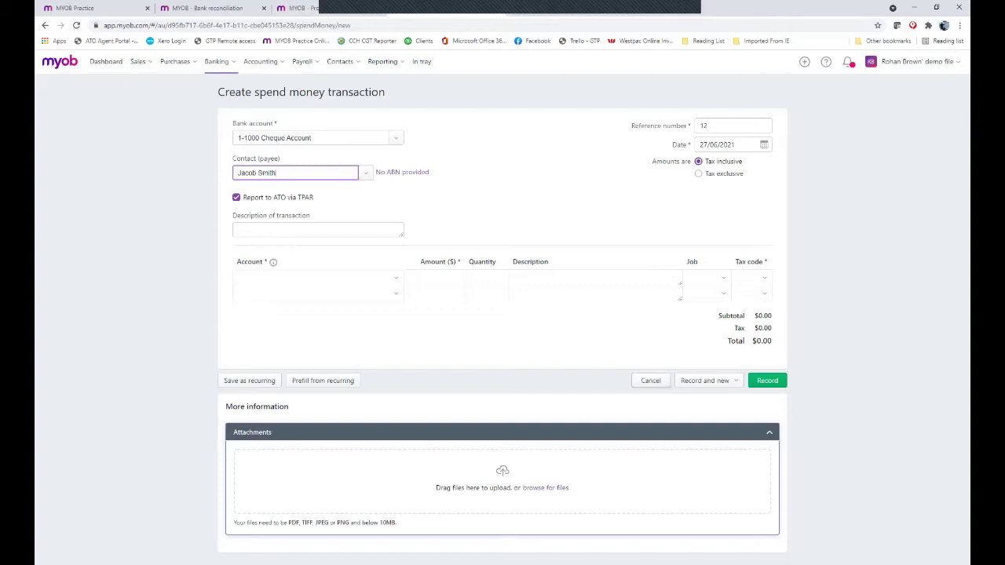
click(649, 380)
click(578, 156)
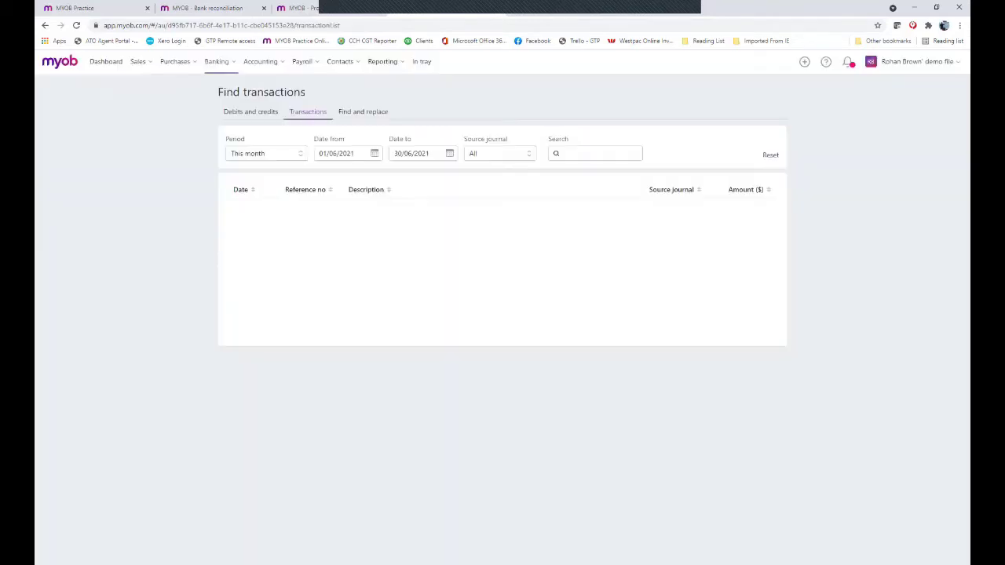
click(106, 61)
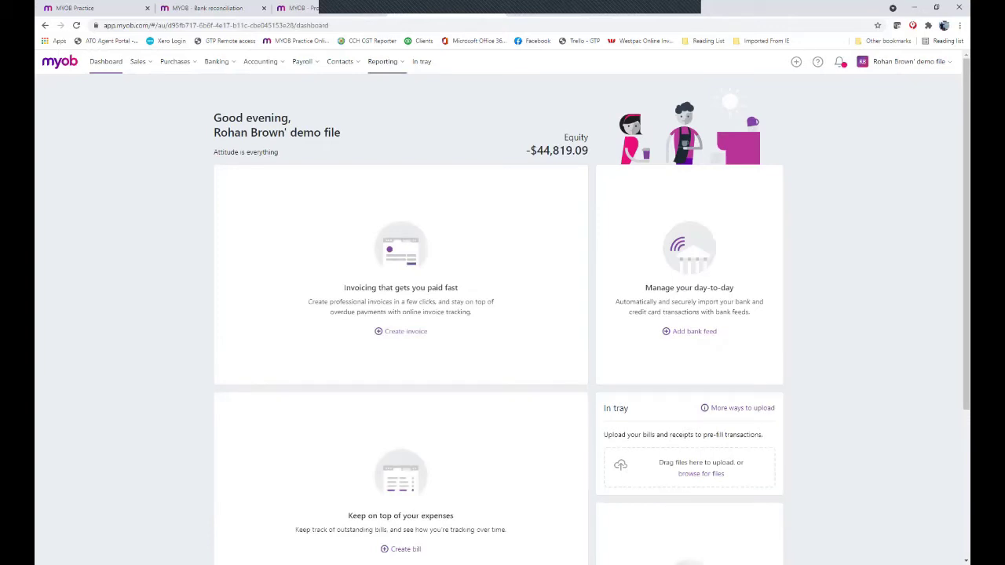
Open the Taxable payments annual report from the Reporting list of all reports
click(382, 61)
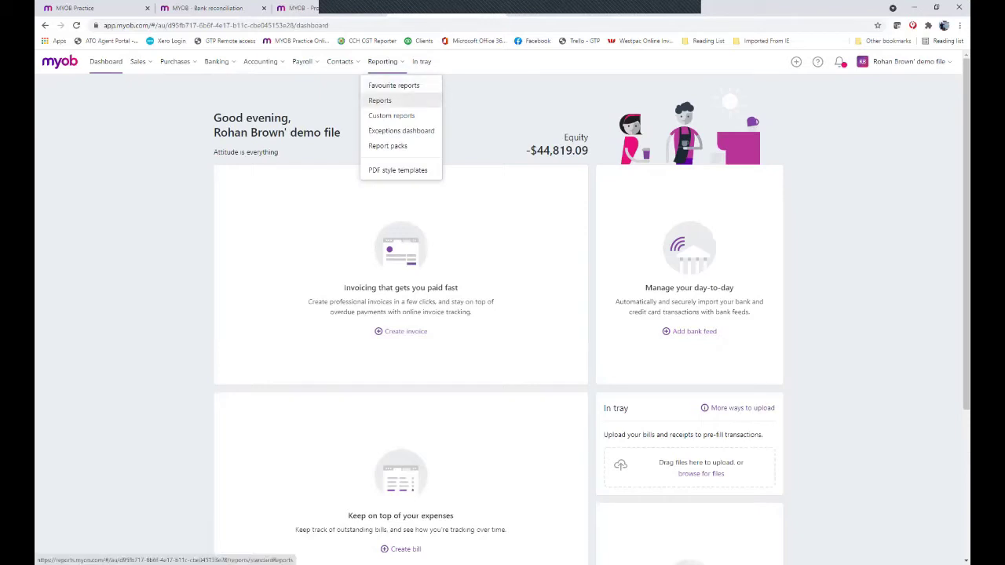
click(380, 101)
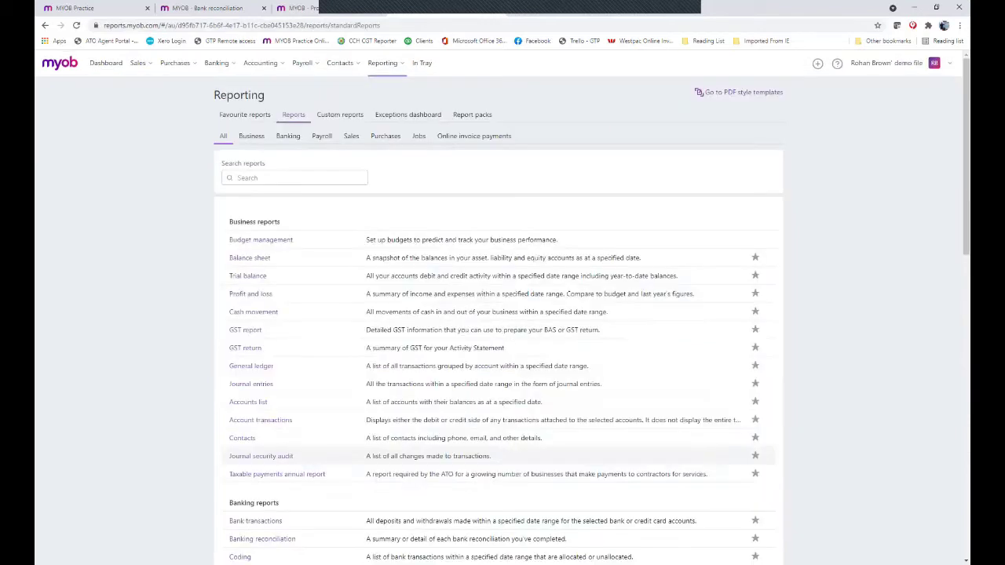
click(277, 474)
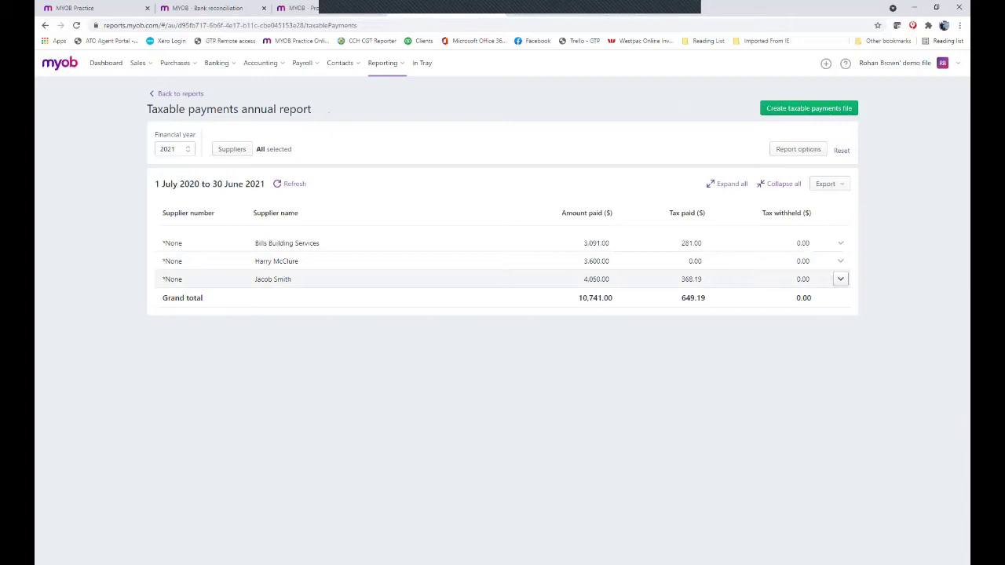
click(840, 278)
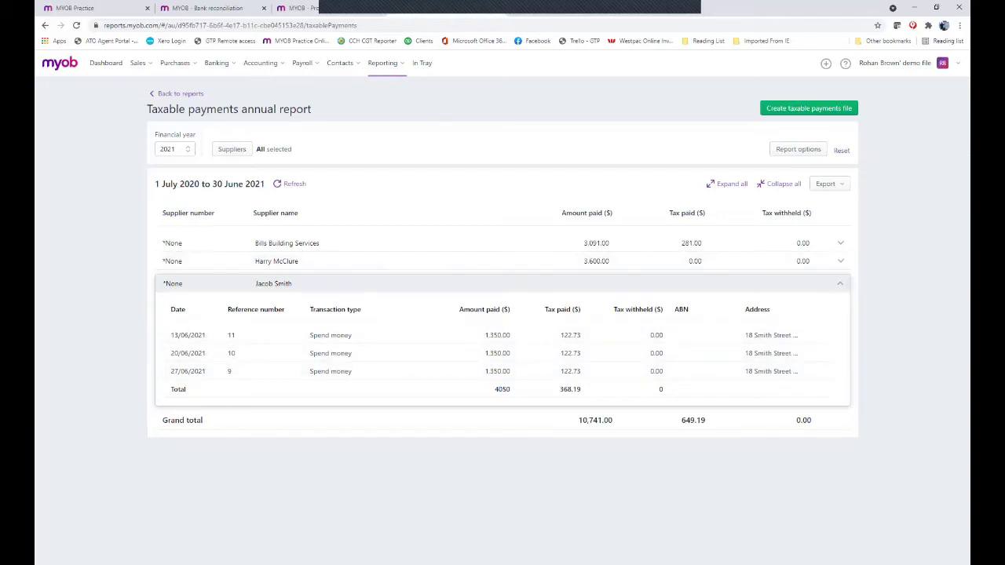
click(839, 284)
click(840, 261)
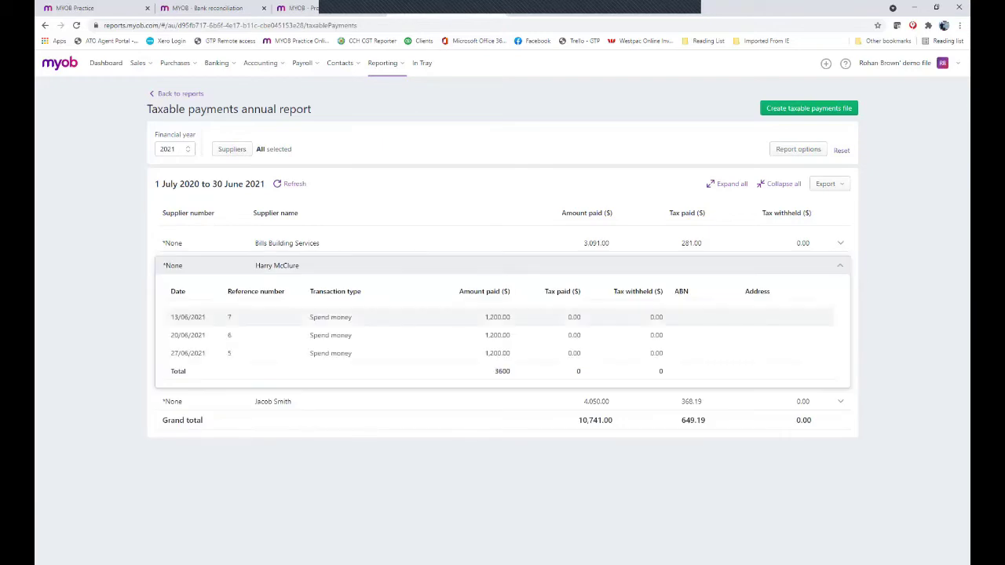
click(839, 266)
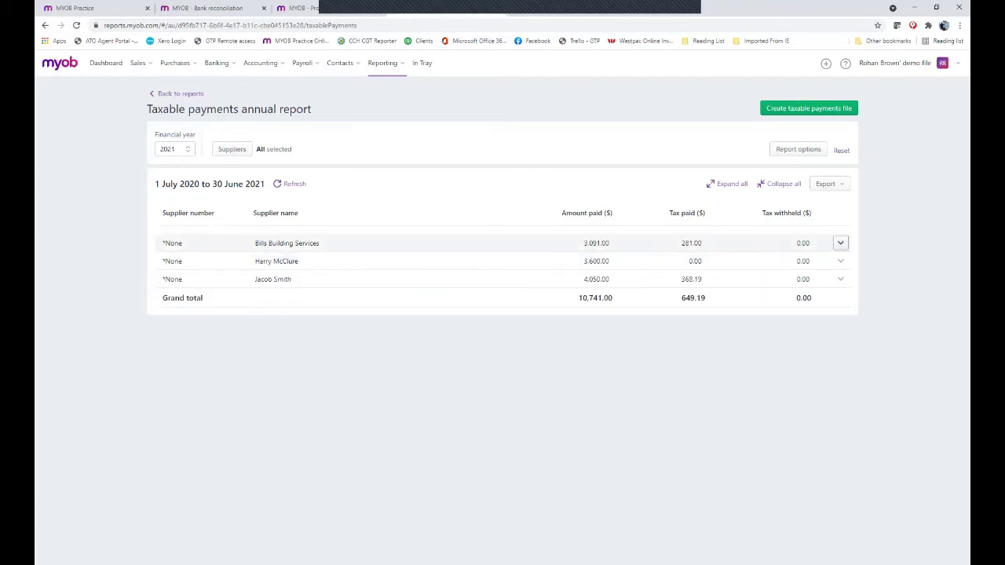
click(840, 242)
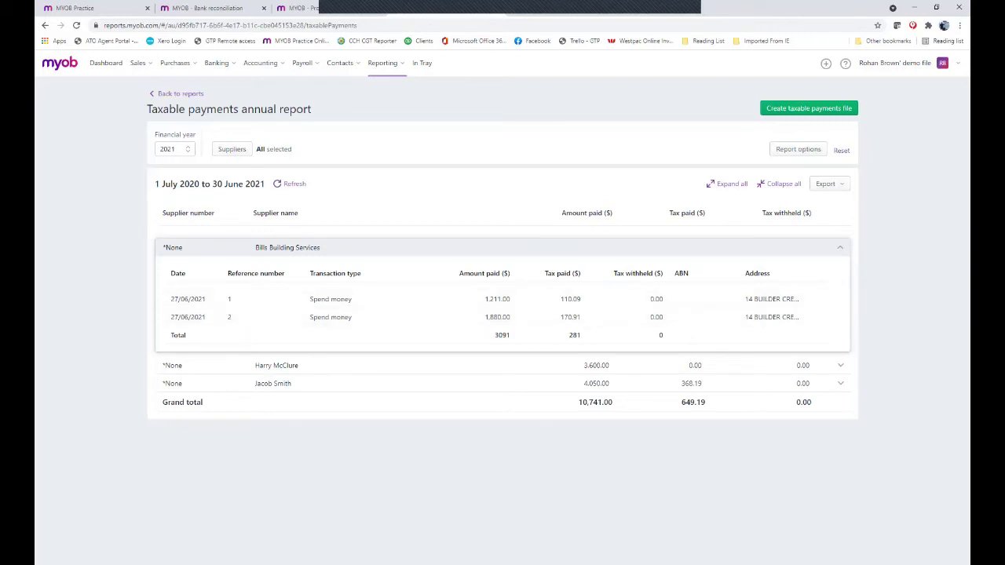
click(840, 247)
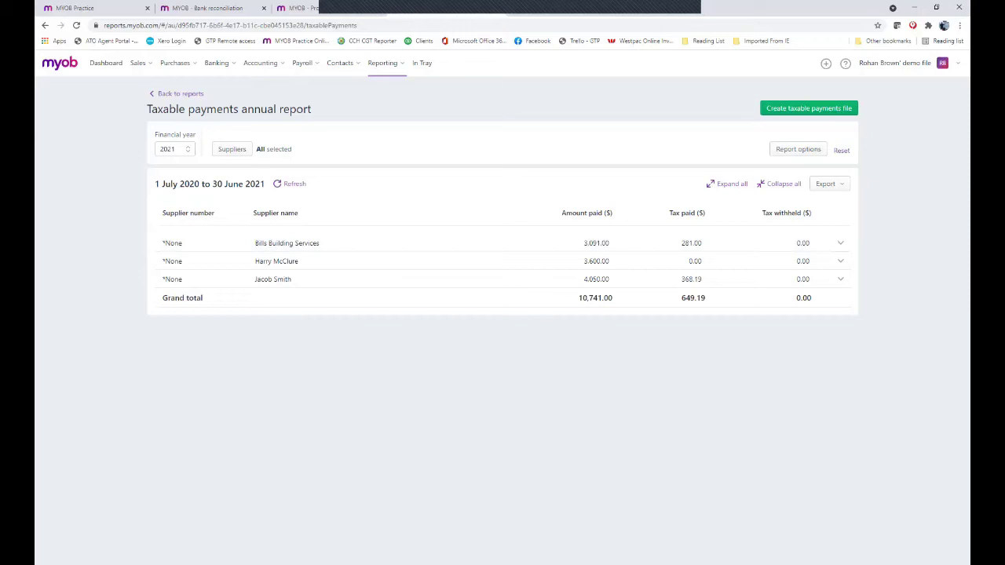
Check the Suppliers filter, keep all suppliers selected, and go back to the reports list
click(232, 150)
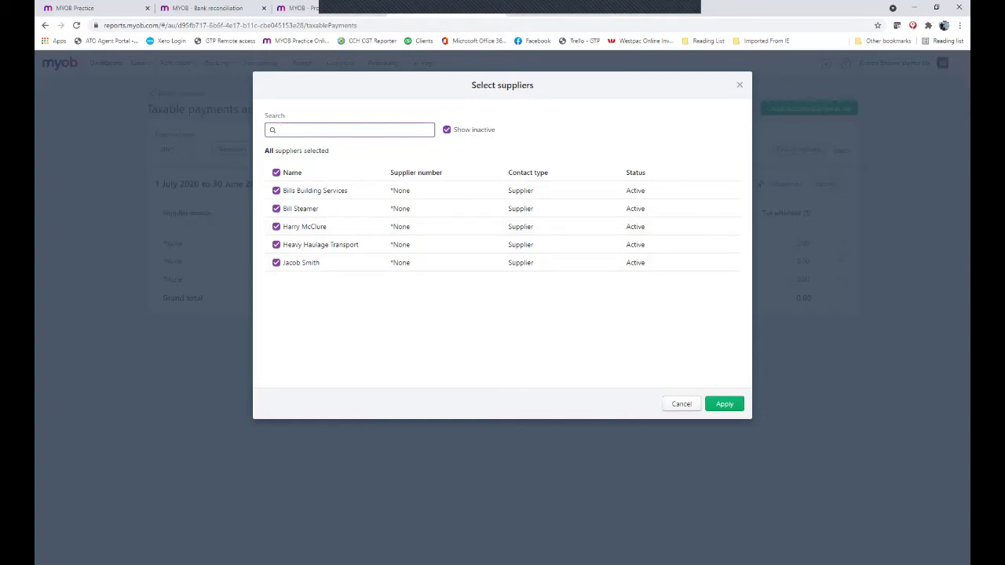
click(723, 403)
click(383, 63)
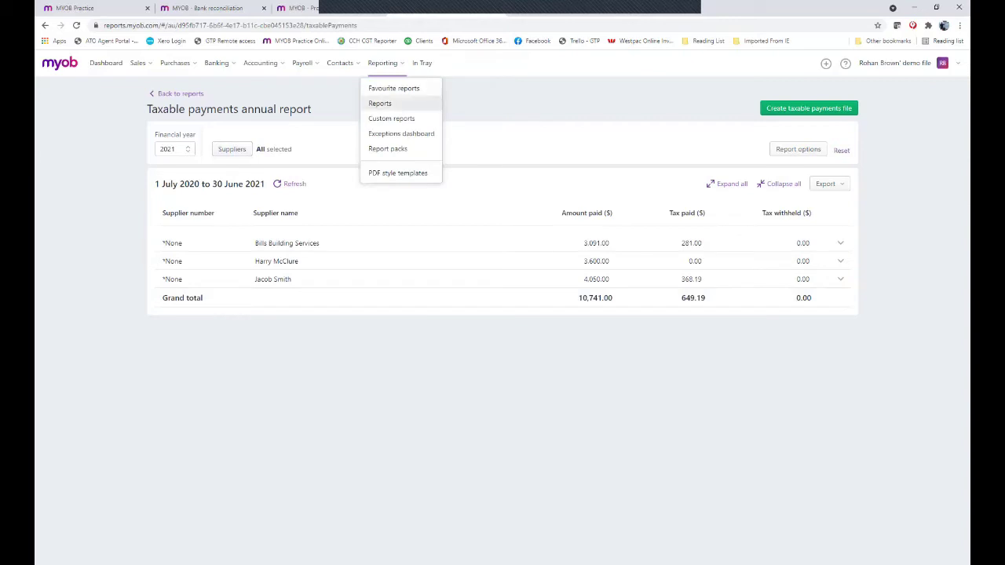
click(380, 102)
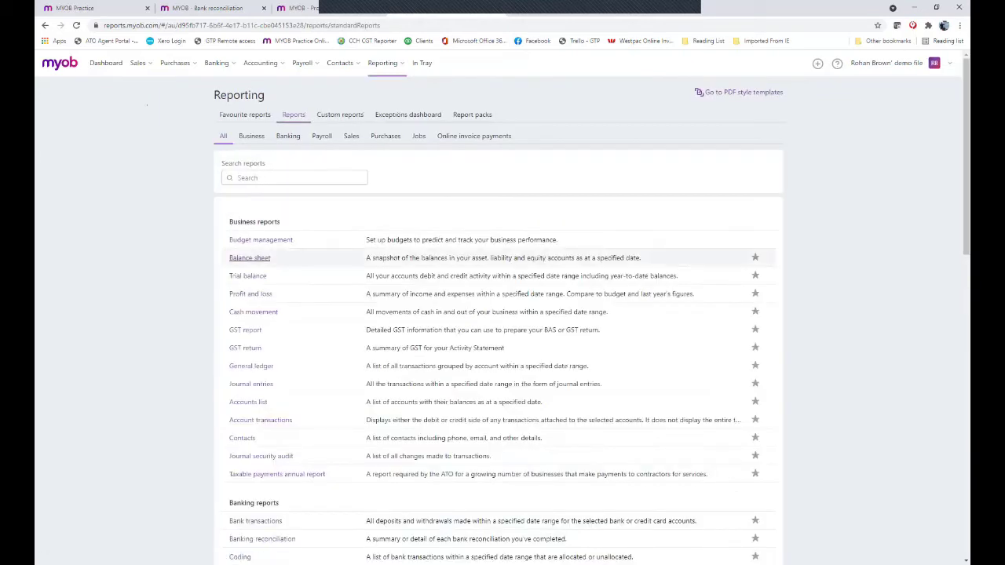
Drill from the Profit and loss report into Contract Work Exp to reach the $19,000.00 Heavy Haulage payment
click(251, 294)
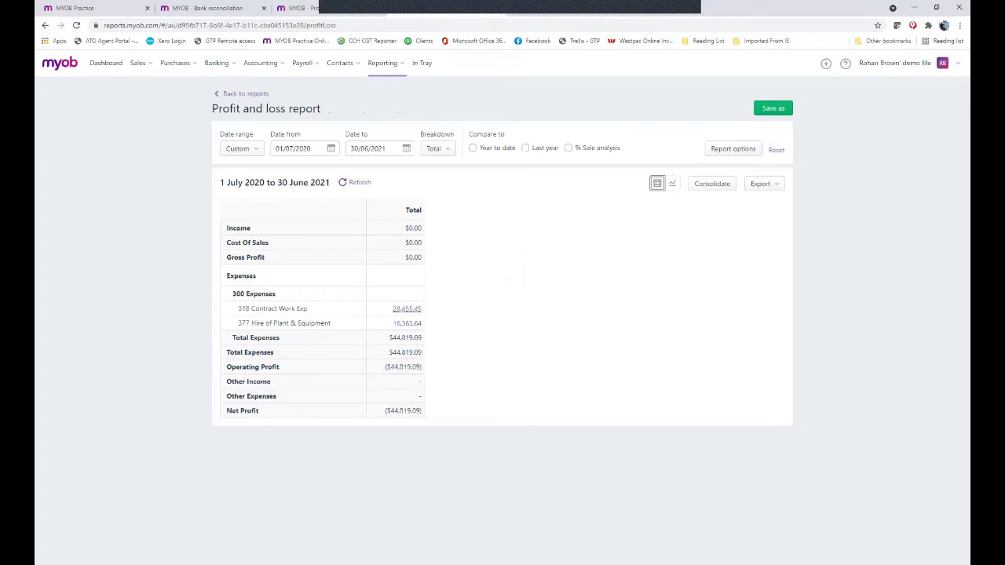
click(407, 309)
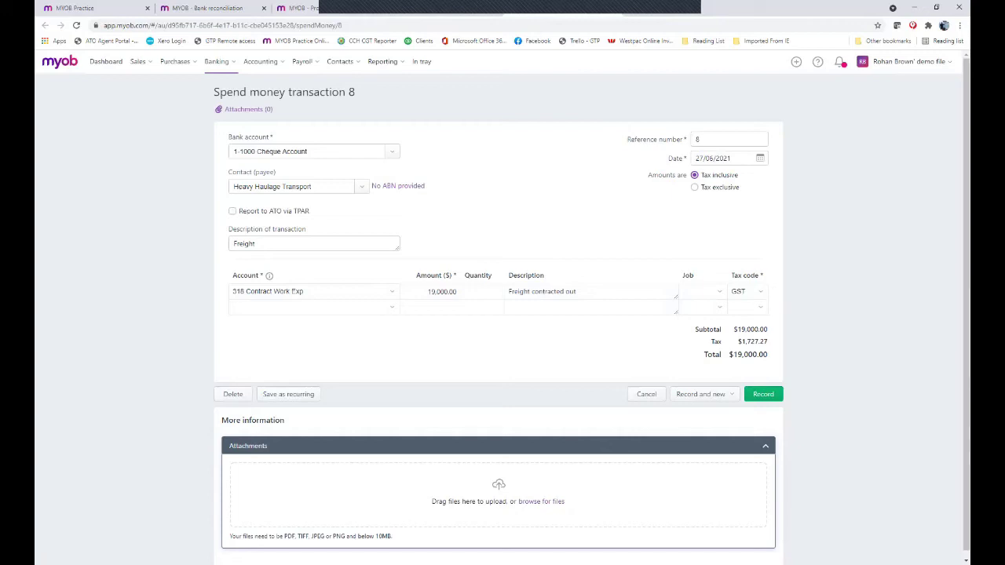
Cancel transaction 8 and discard its unsaved changes, returning to the June 2021 Find transactions list
click(646, 394)
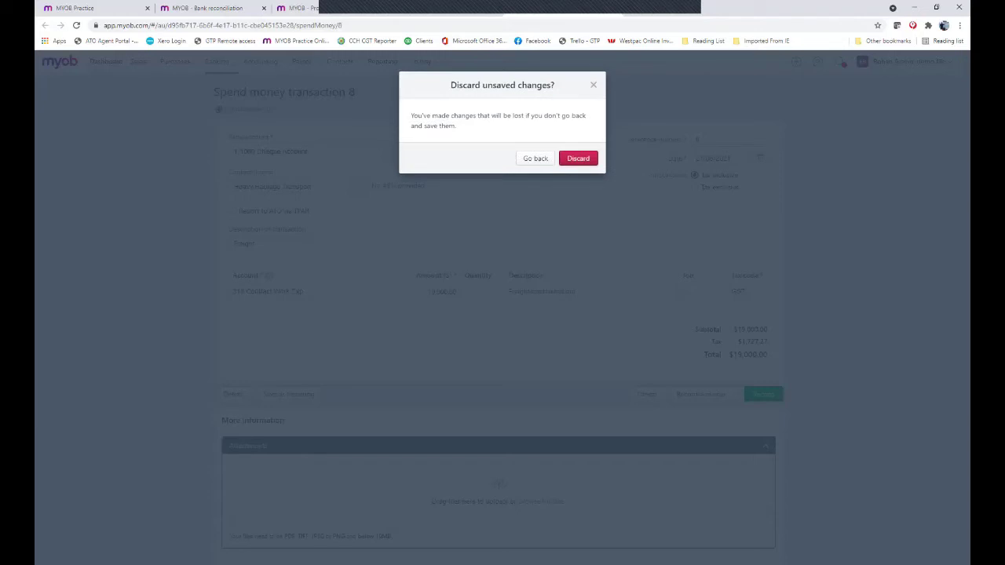
click(578, 158)
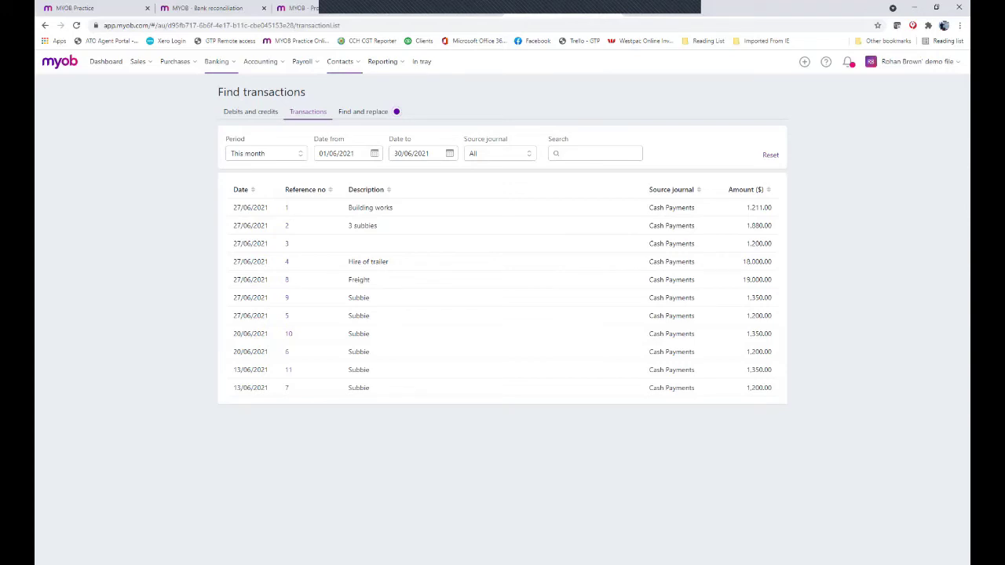
click(340, 61)
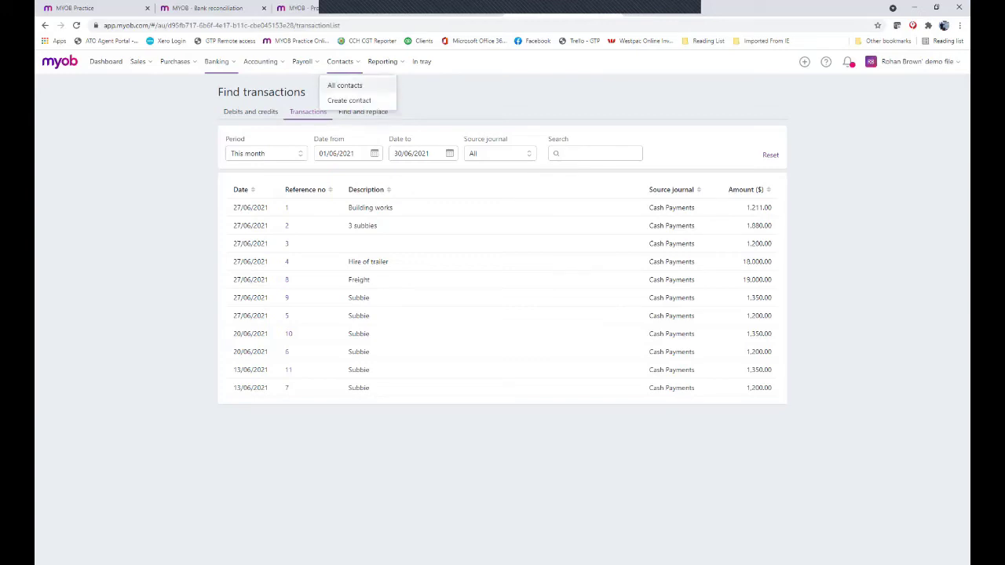
Open the Account transactions report from the standard reports list
click(382, 61)
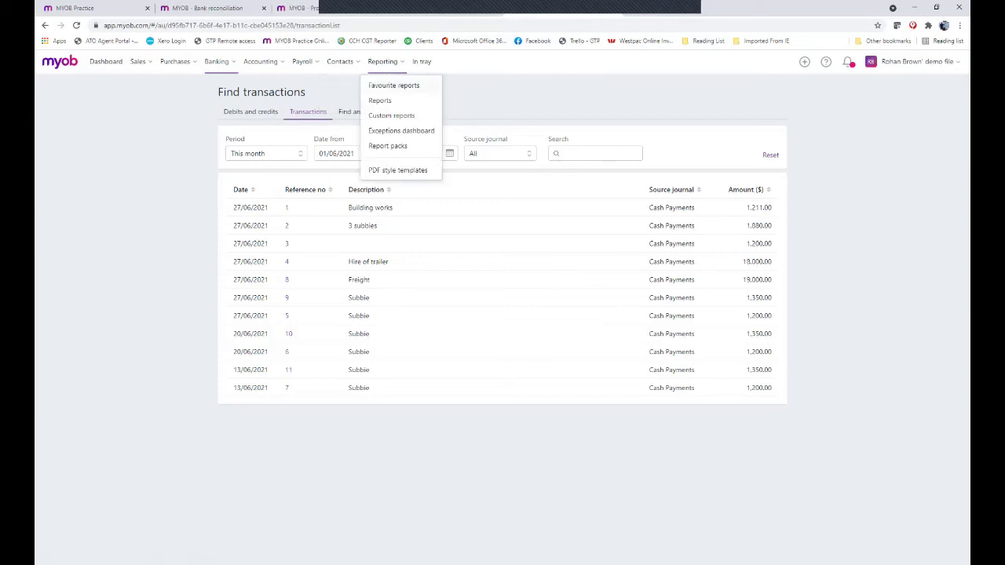
click(380, 101)
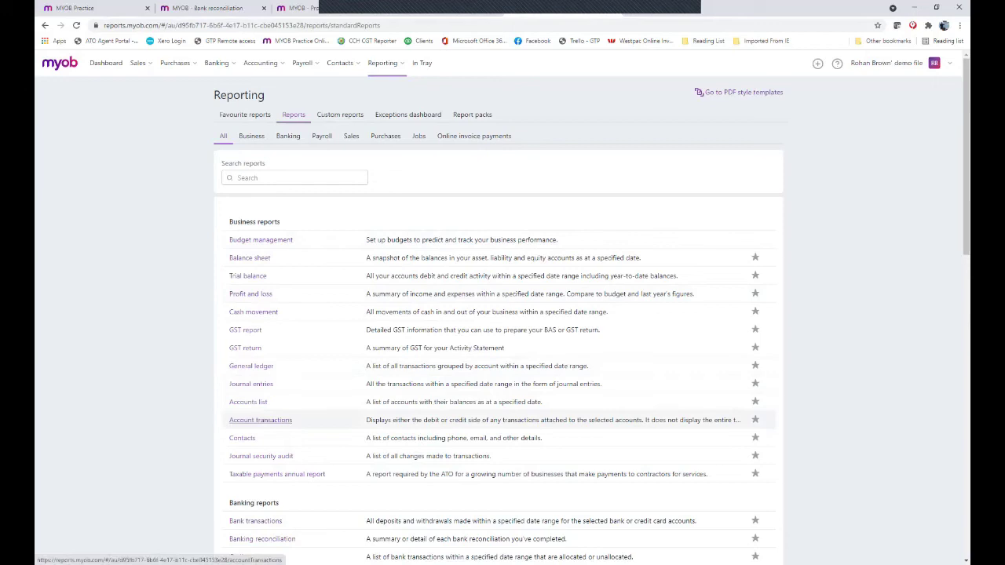
click(260, 420)
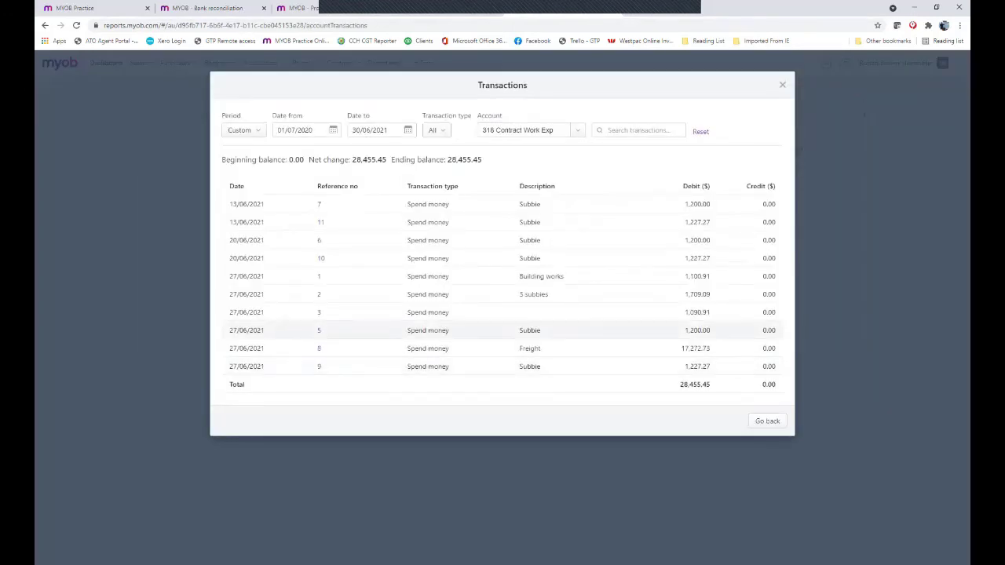
key(Escape)
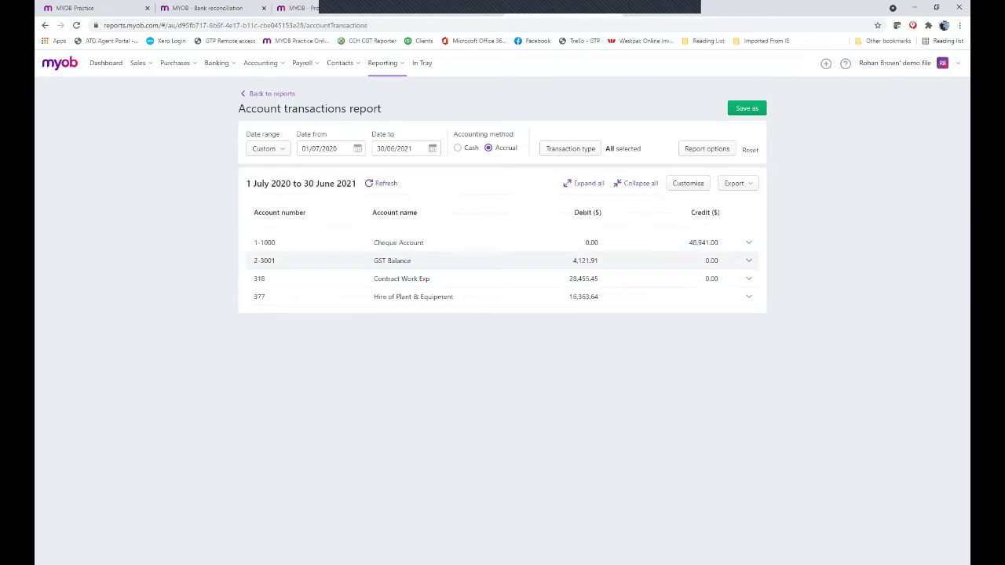
Filter the report's contacts to a single supplier and apply it
click(706, 148)
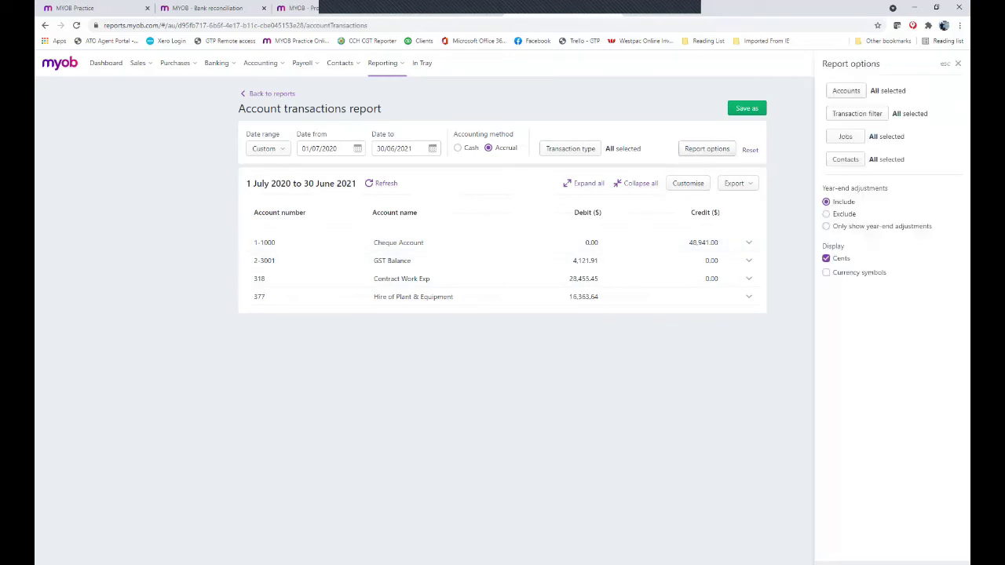
click(846, 160)
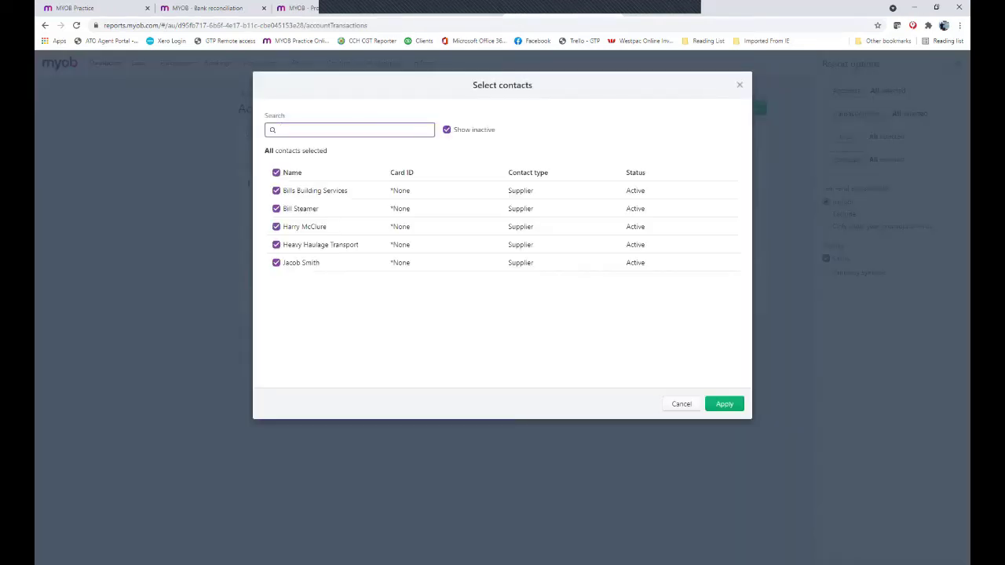
click(276, 172)
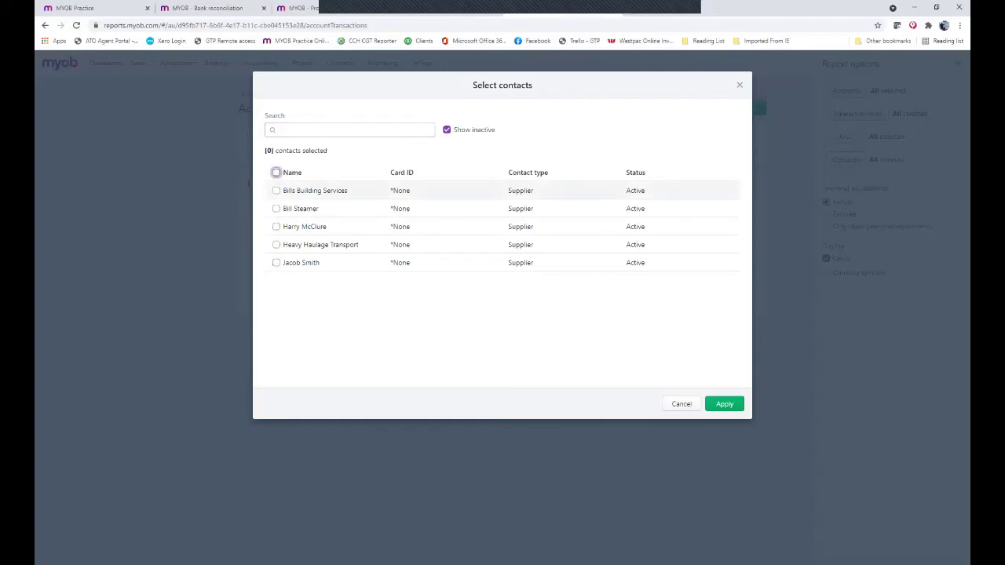
click(275, 226)
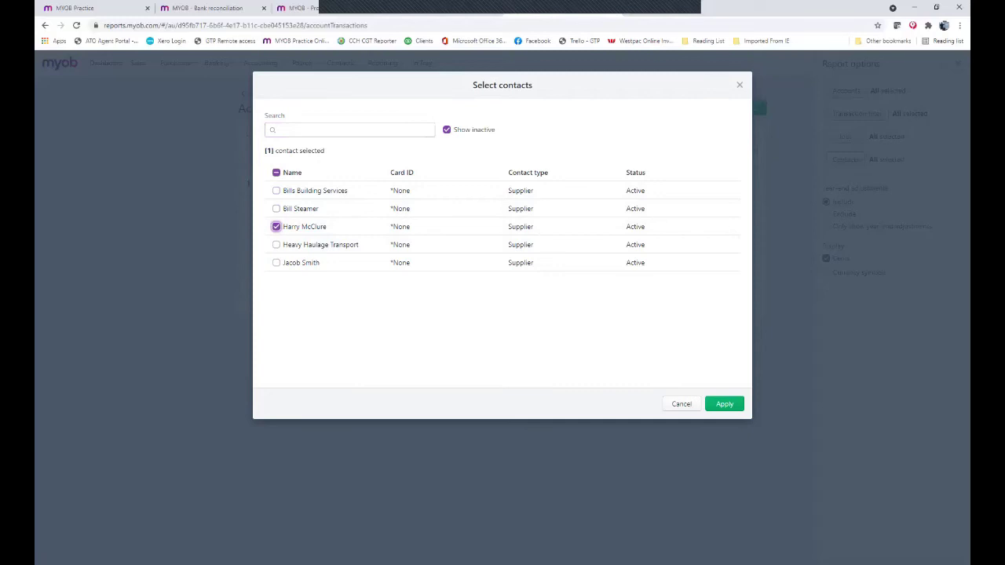
click(724, 404)
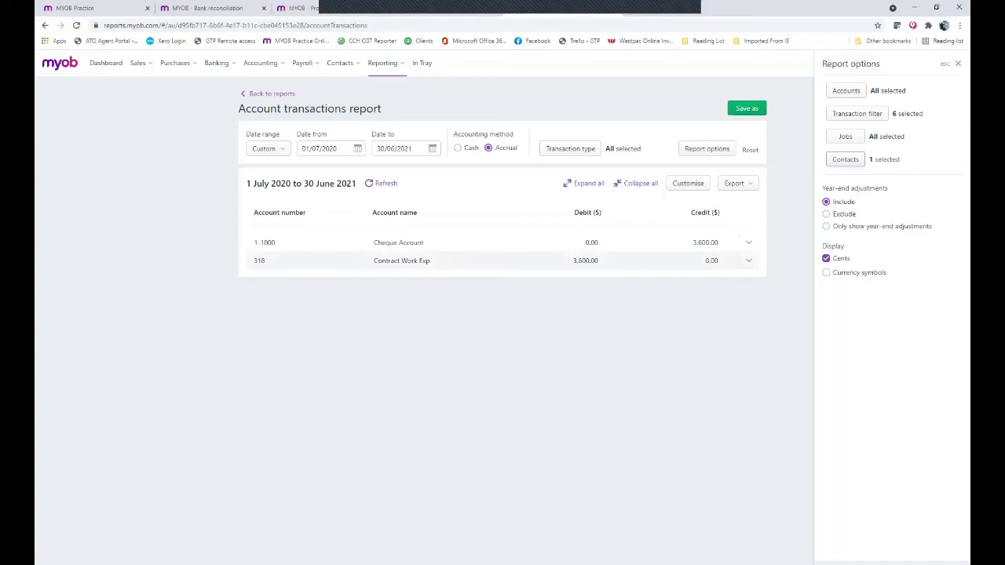
Expand and collapse Contract Work Exp to review its three $1,200.00 spend money payments
click(748, 260)
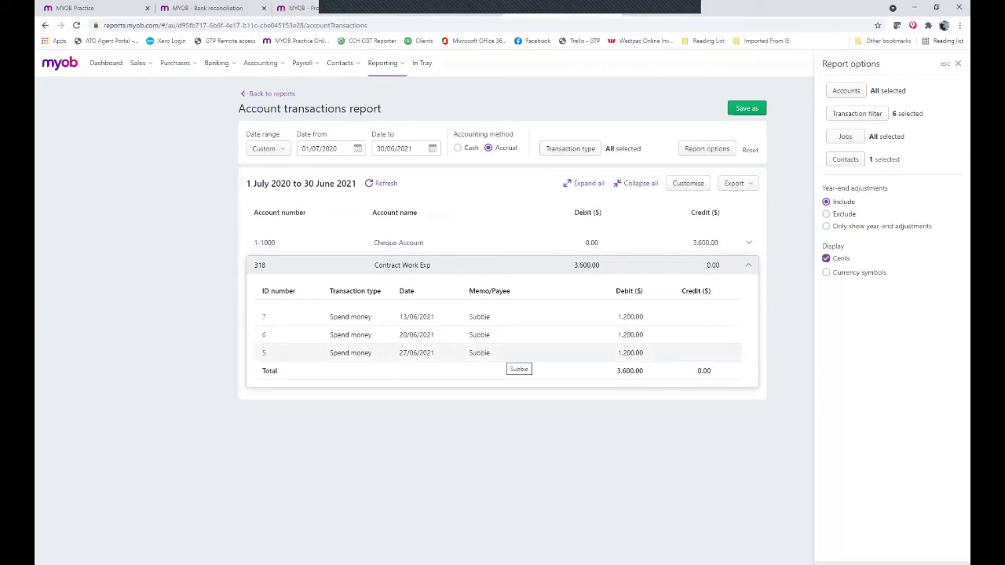
click(748, 265)
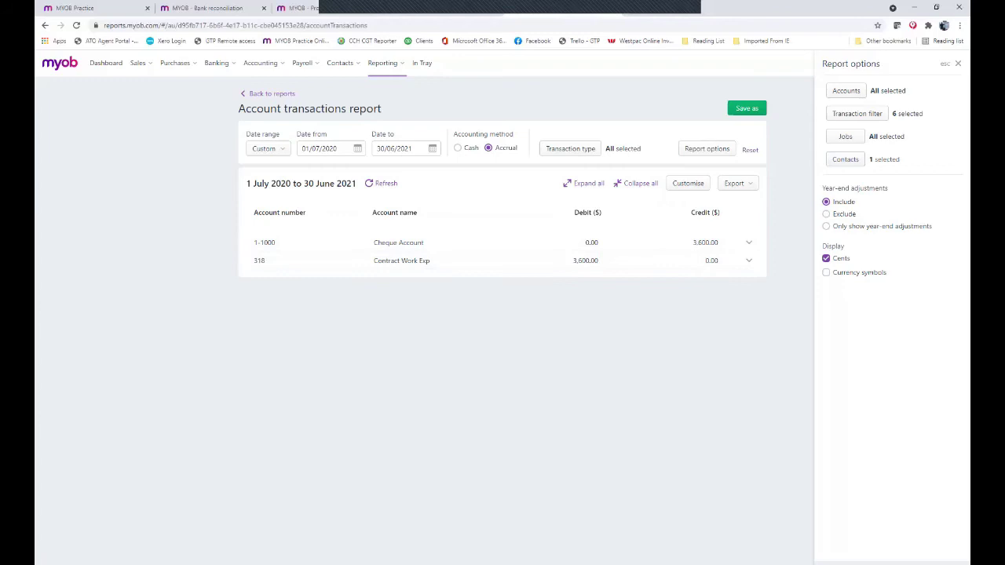
click(382, 63)
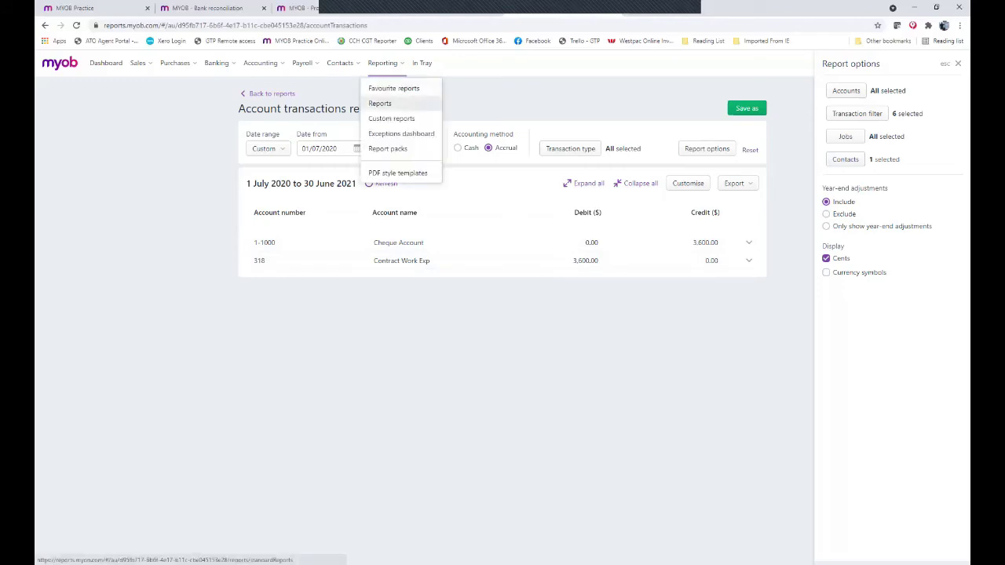
Open the 2021 Taxable payments annual report from the standard reports list
click(380, 102)
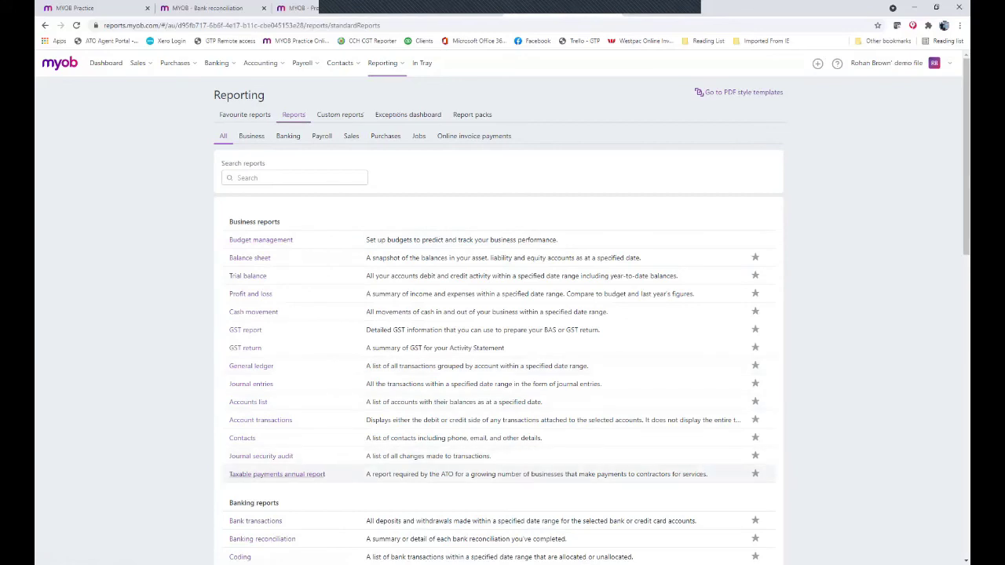
click(277, 474)
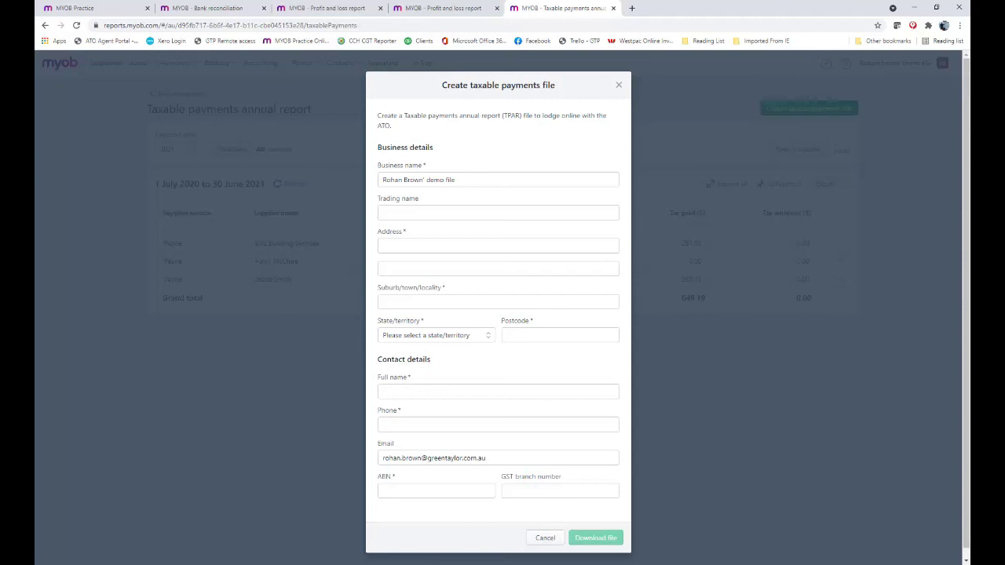
Cancel the Create taxable payments file dialog without downloading, back to the $10,741.00 report
click(544, 537)
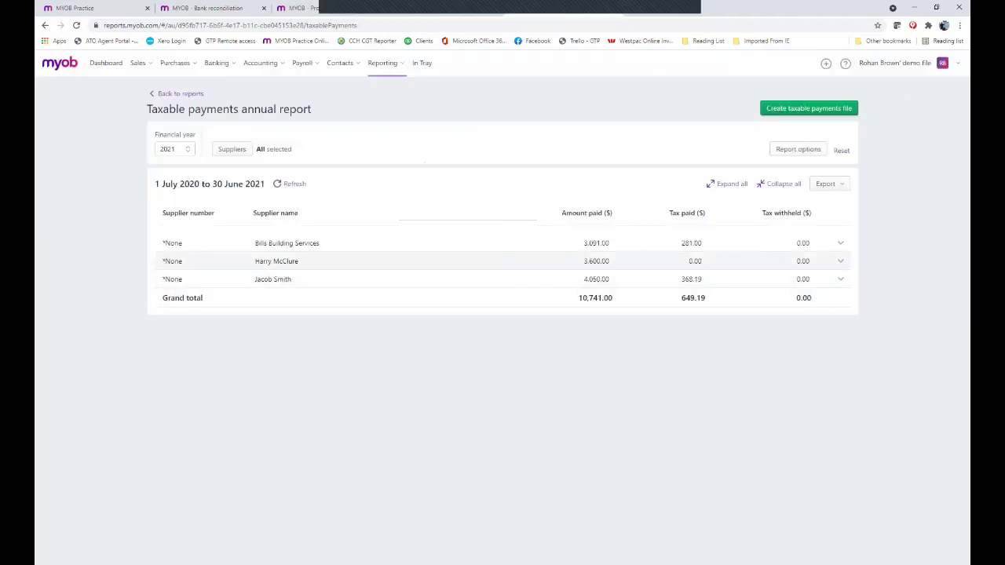